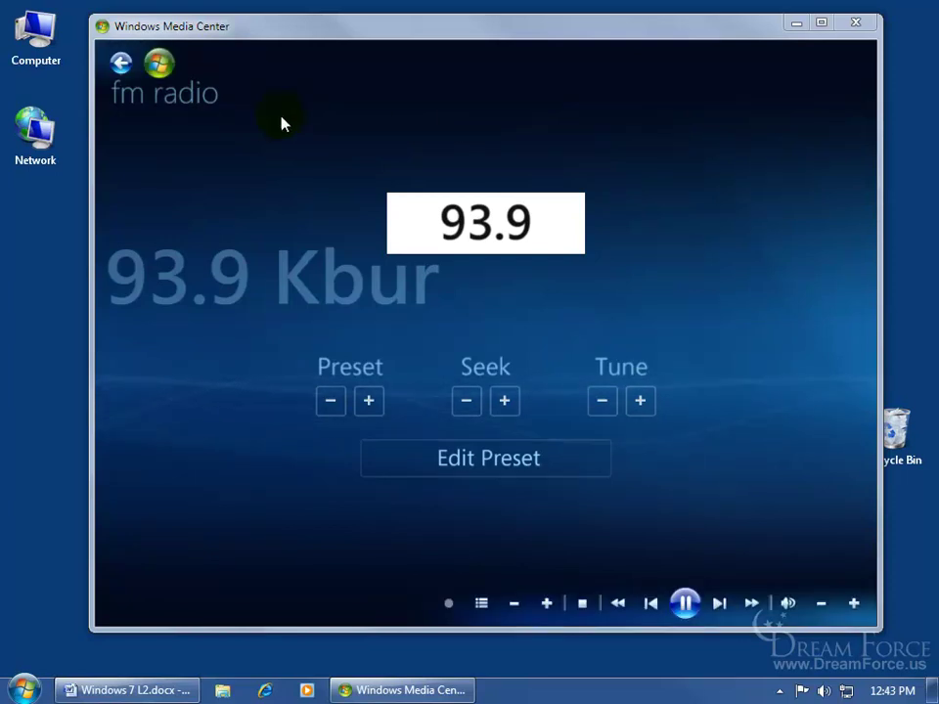
# - Leave the FM radio and open the Sample Pictures folder in the picture library under Pictures + Videos
pyautogui.click(160, 65)
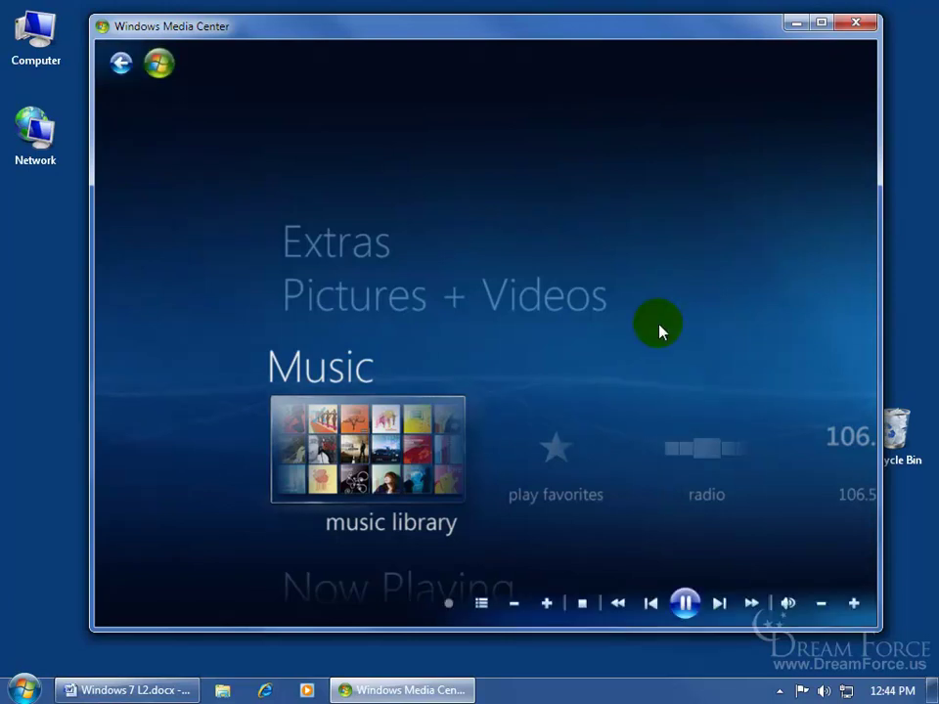
pyautogui.click(395, 297)
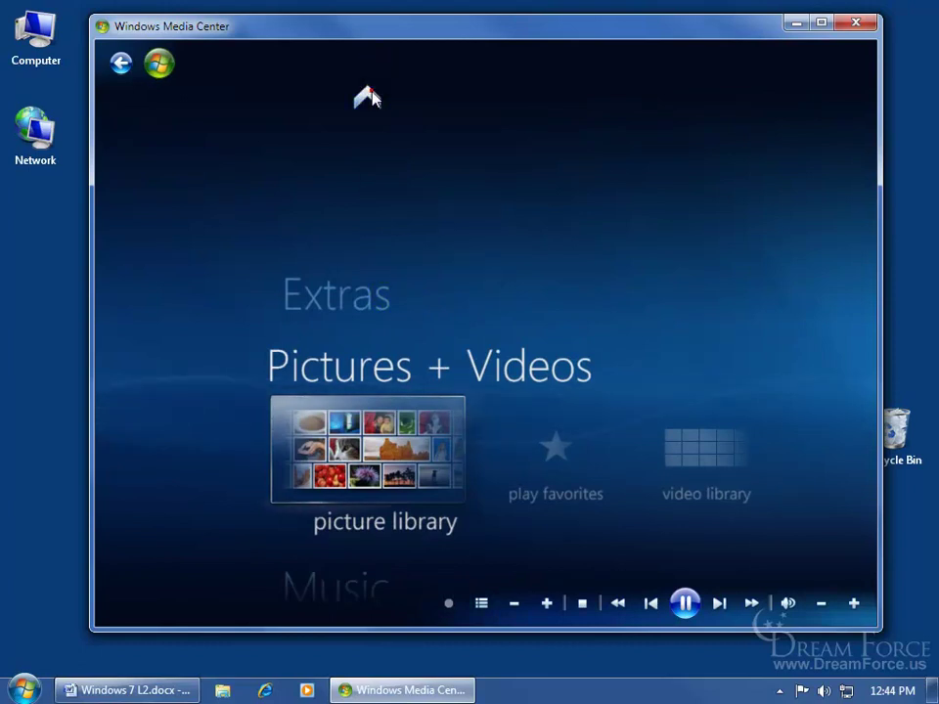
pyautogui.click(369, 92)
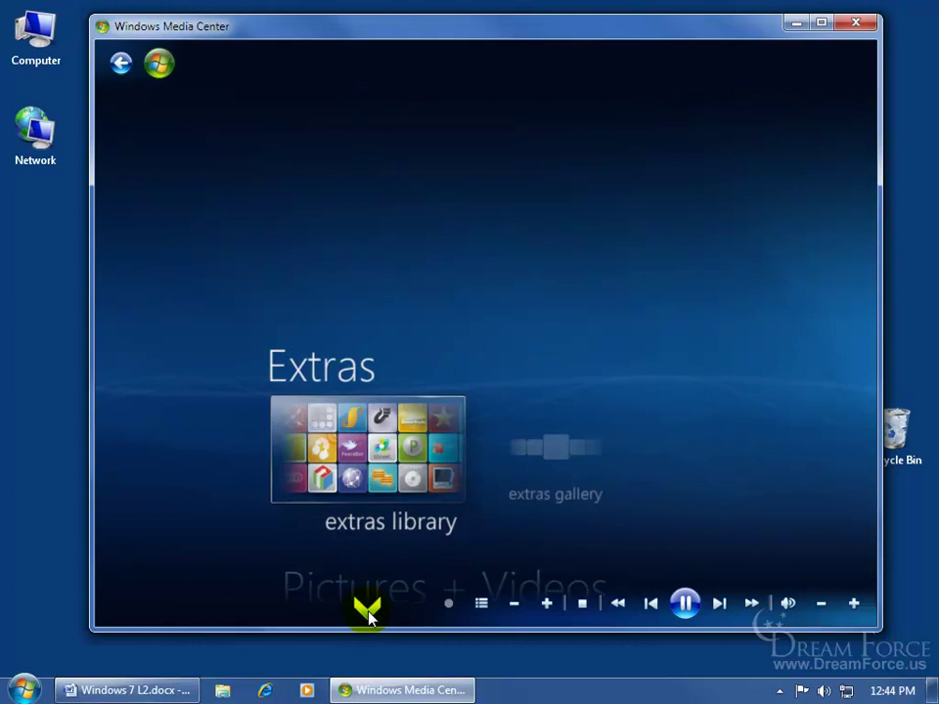
pyautogui.click(369, 614)
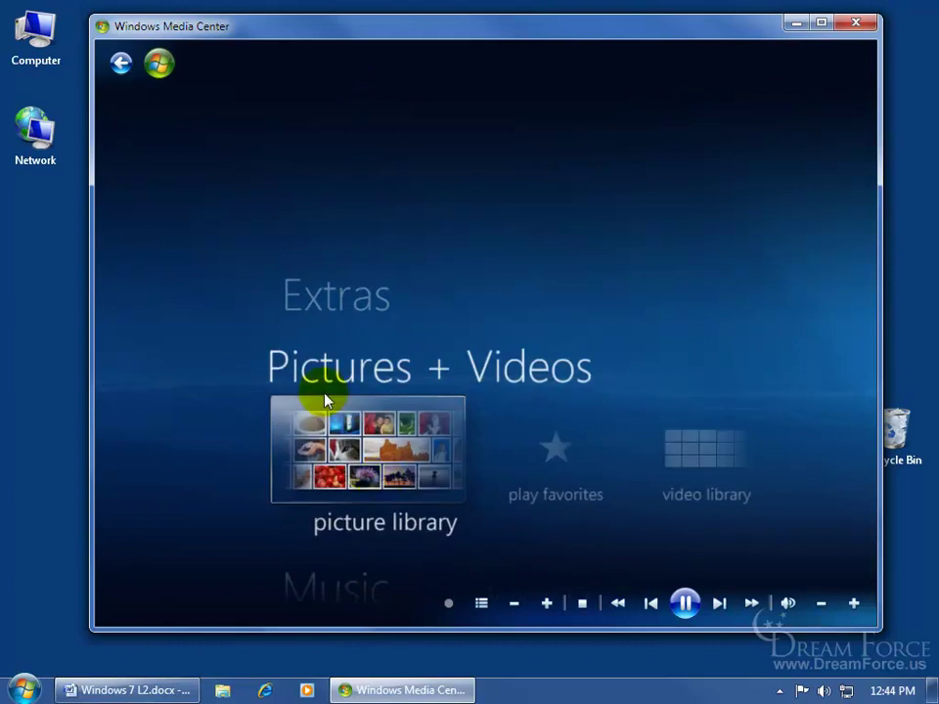
pyautogui.click(388, 463)
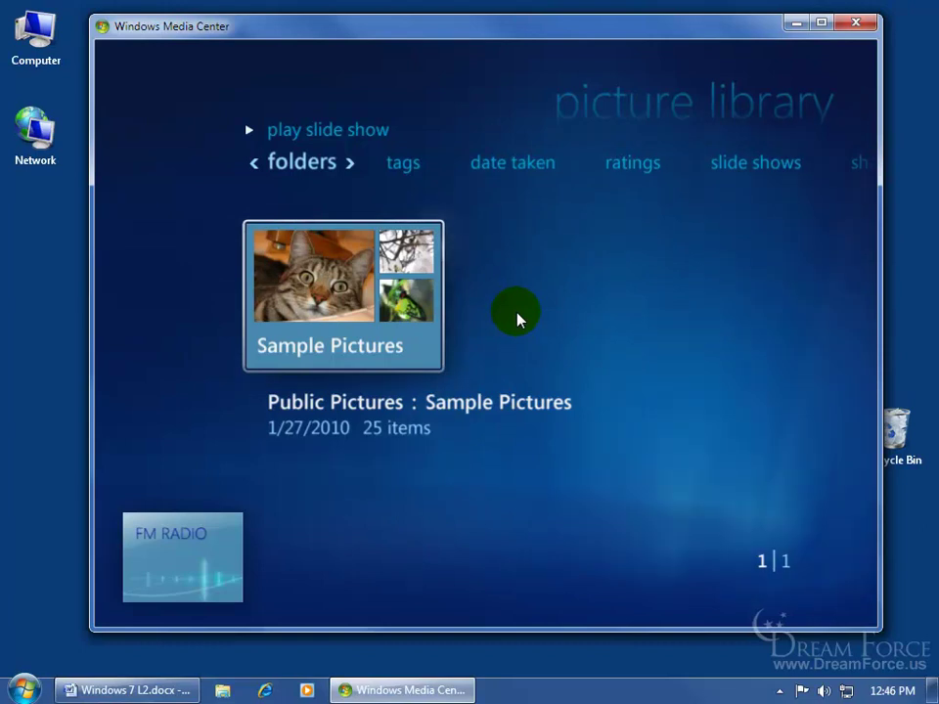
pyautogui.click(370, 301)
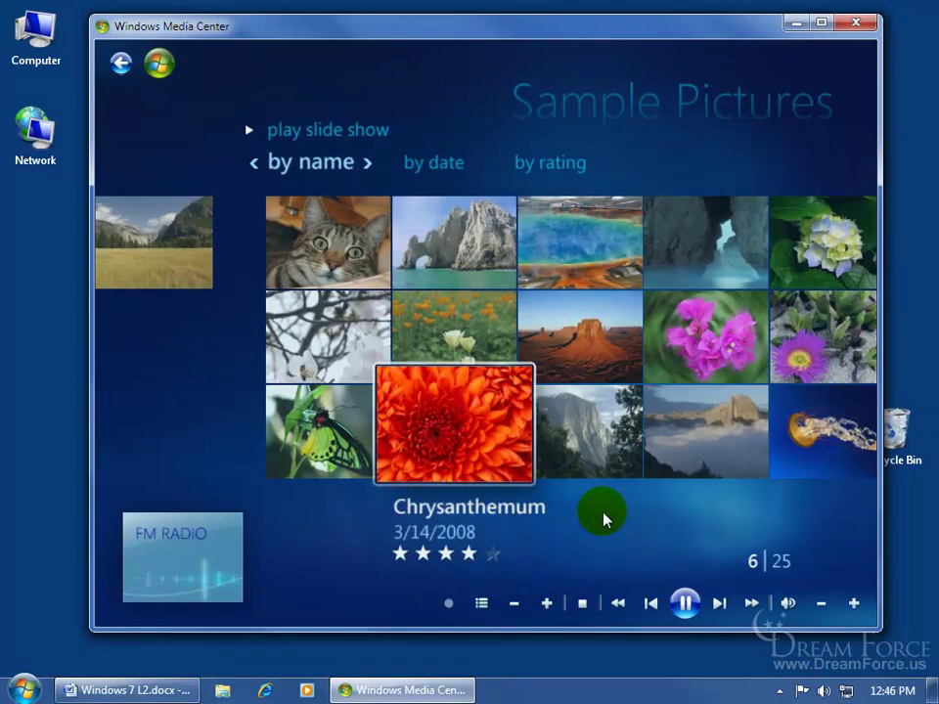
# - Play a slide show of Sample Pictures, skip forward two pictures and pause it
pyautogui.click(578, 427)
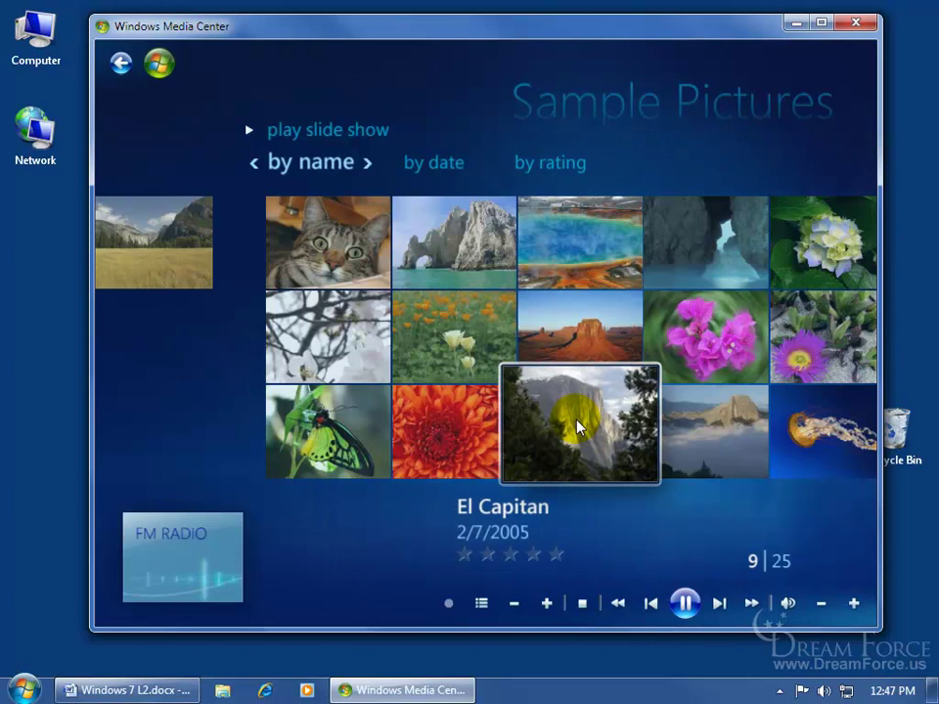
pyautogui.click(359, 131)
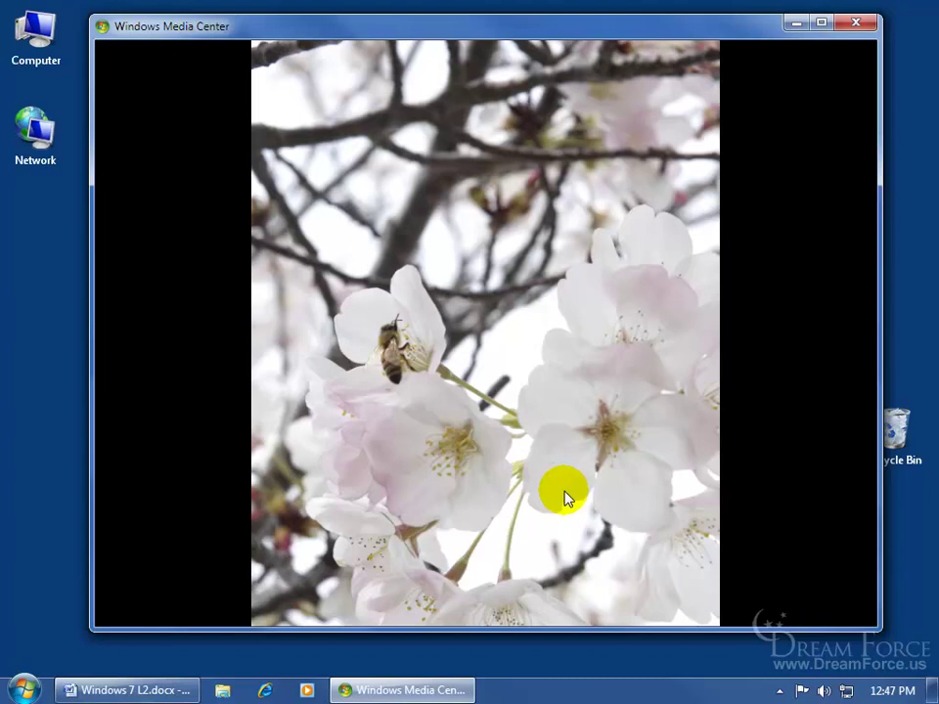
pyautogui.moveTo(565, 497)
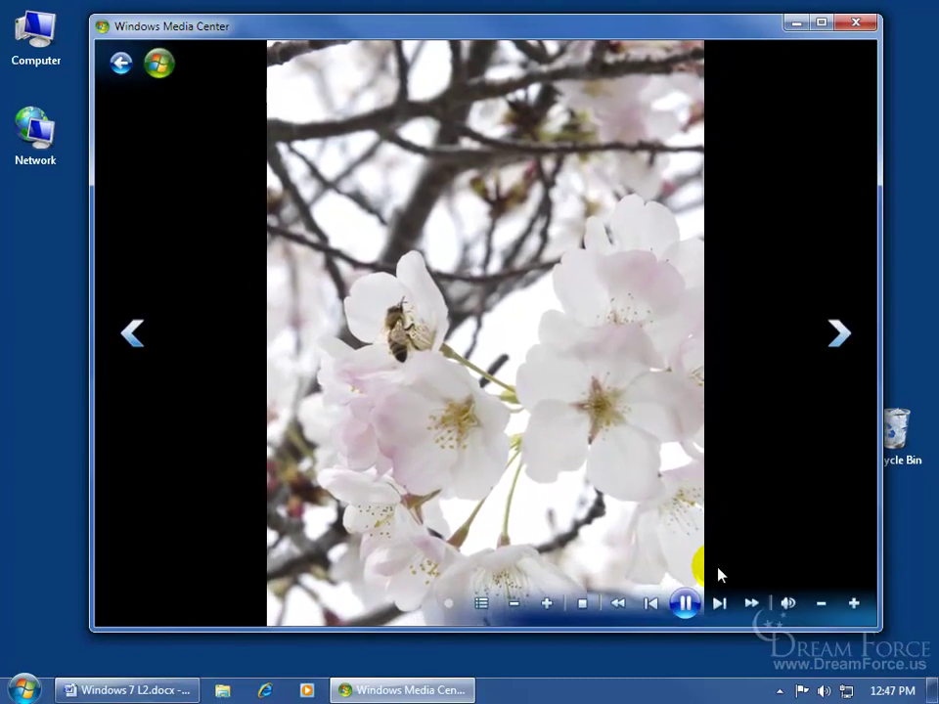
pyautogui.click(719, 603)
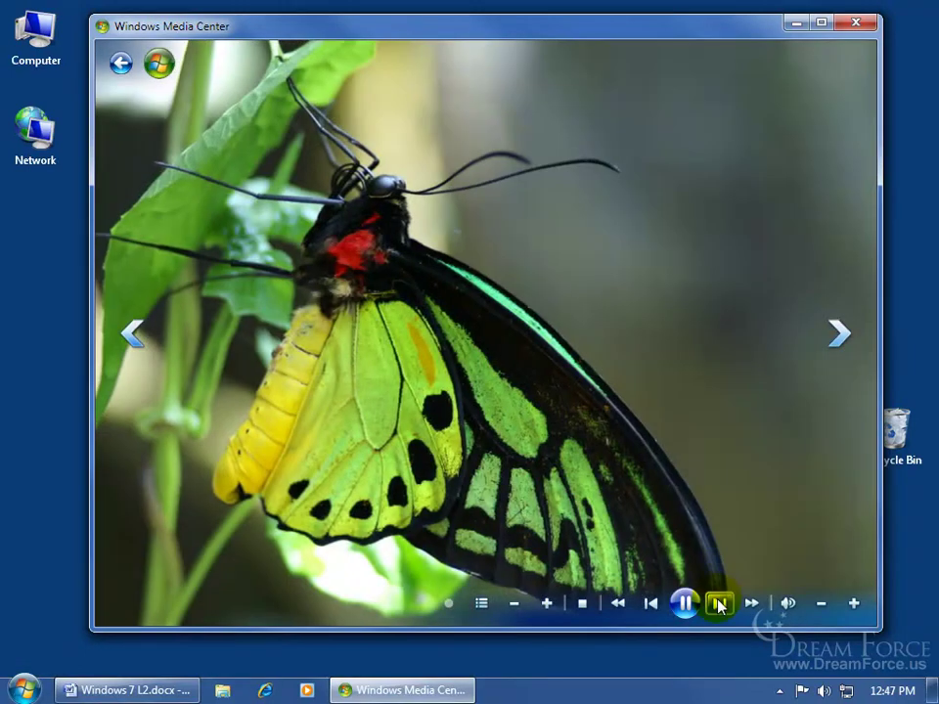
pyautogui.click(718, 603)
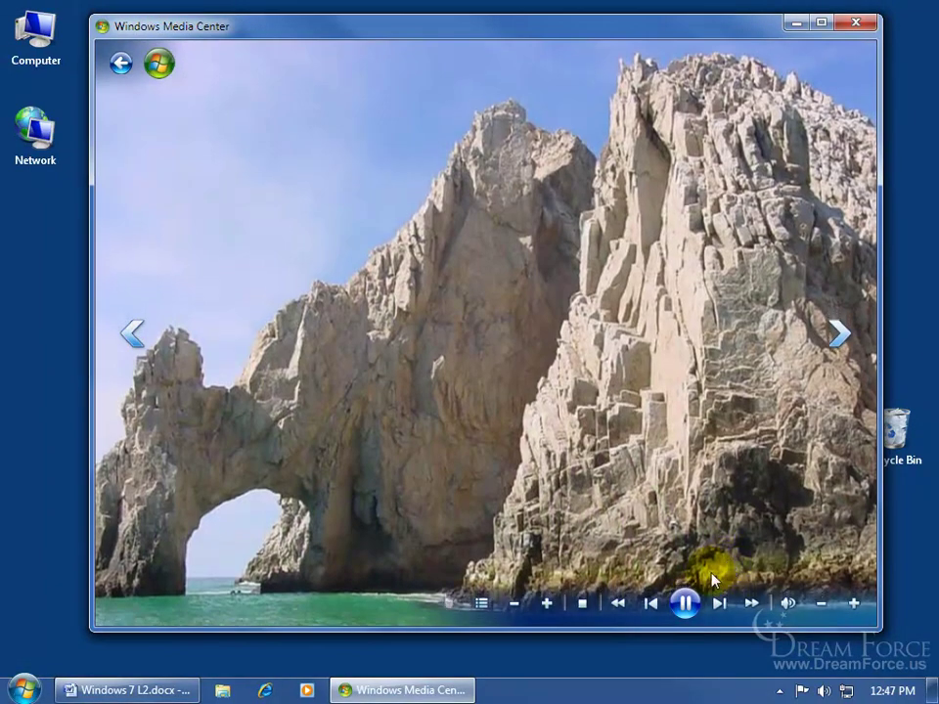
pyautogui.click(685, 603)
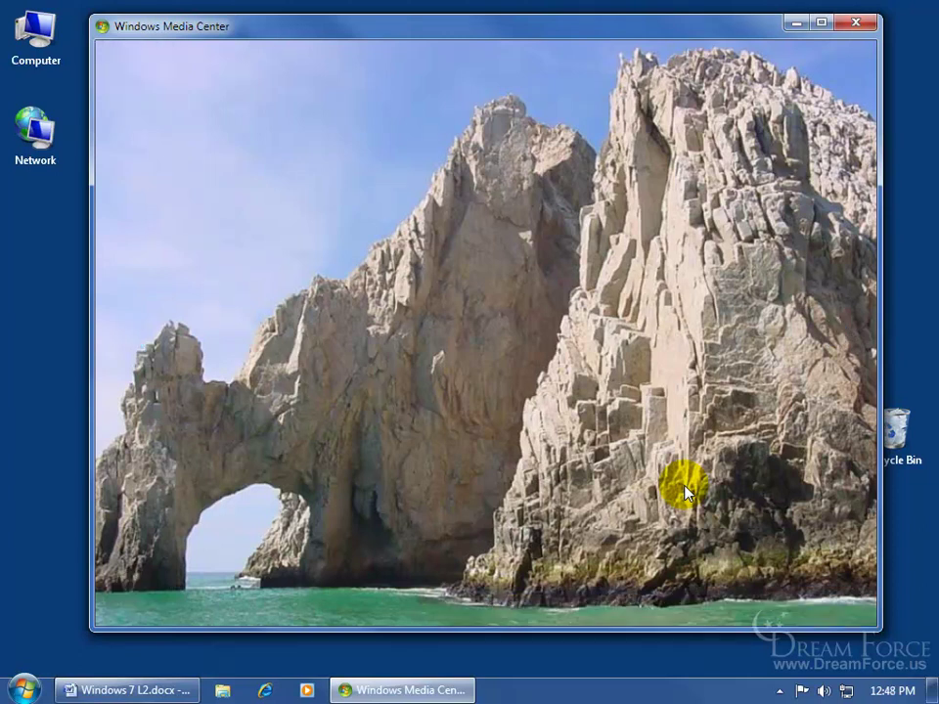
# - Try to play music with the paused slide show, without setting favorites, and leave the slide show
pyautogui.moveTo(691, 466)
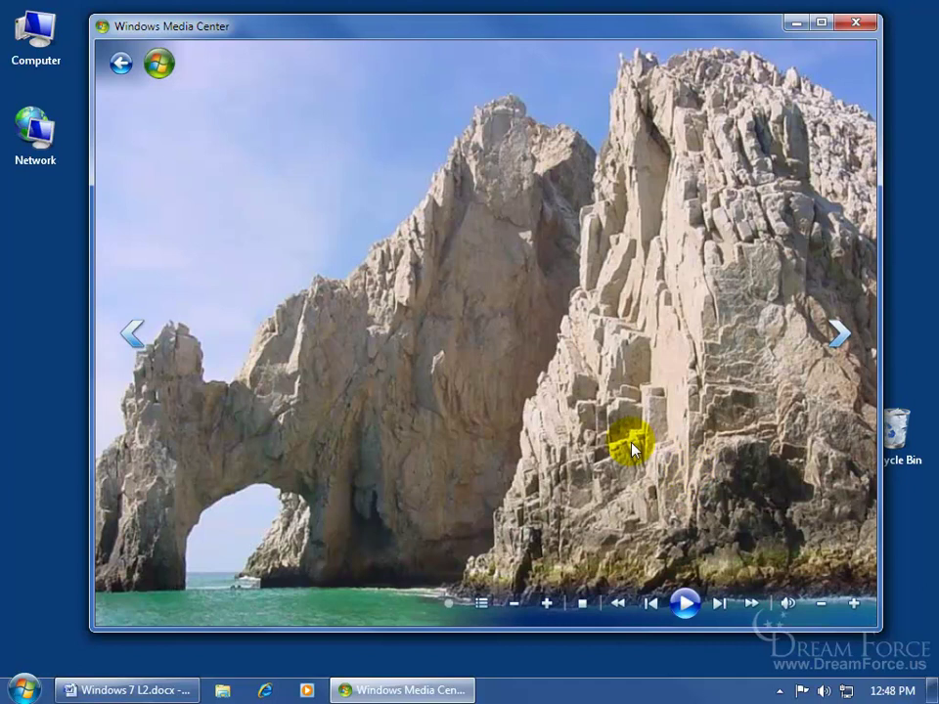
pyautogui.rightClick(536, 366)
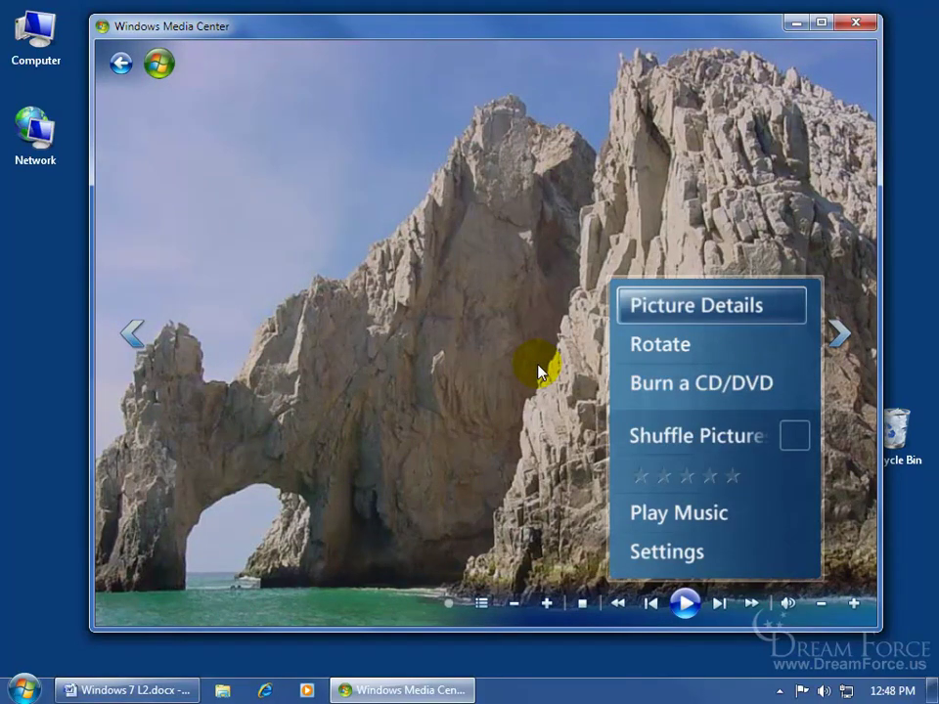
pyautogui.click(672, 511)
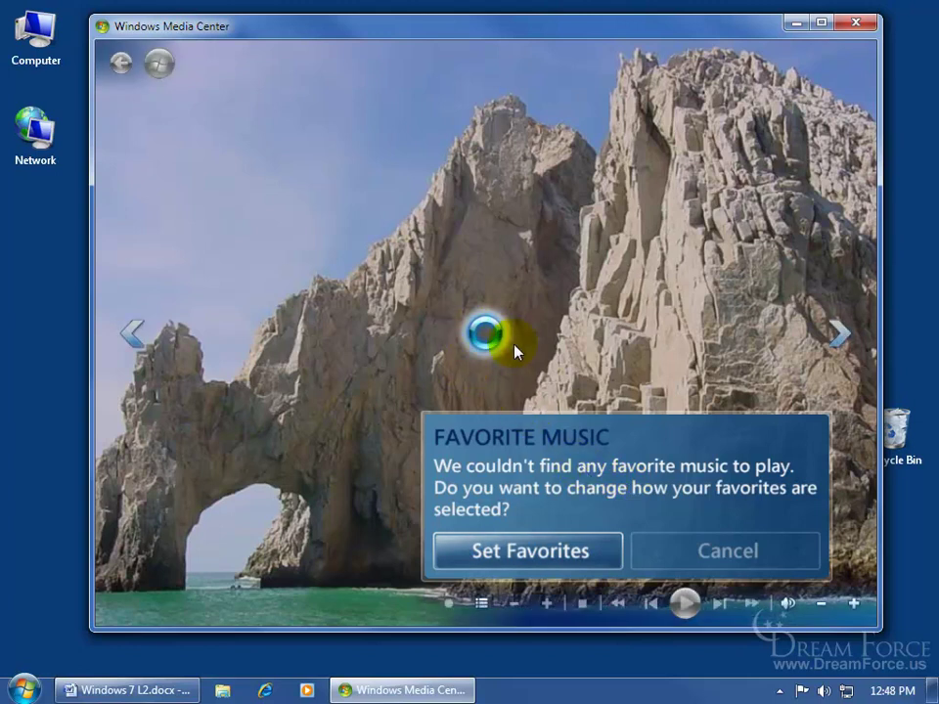
pyautogui.click(673, 556)
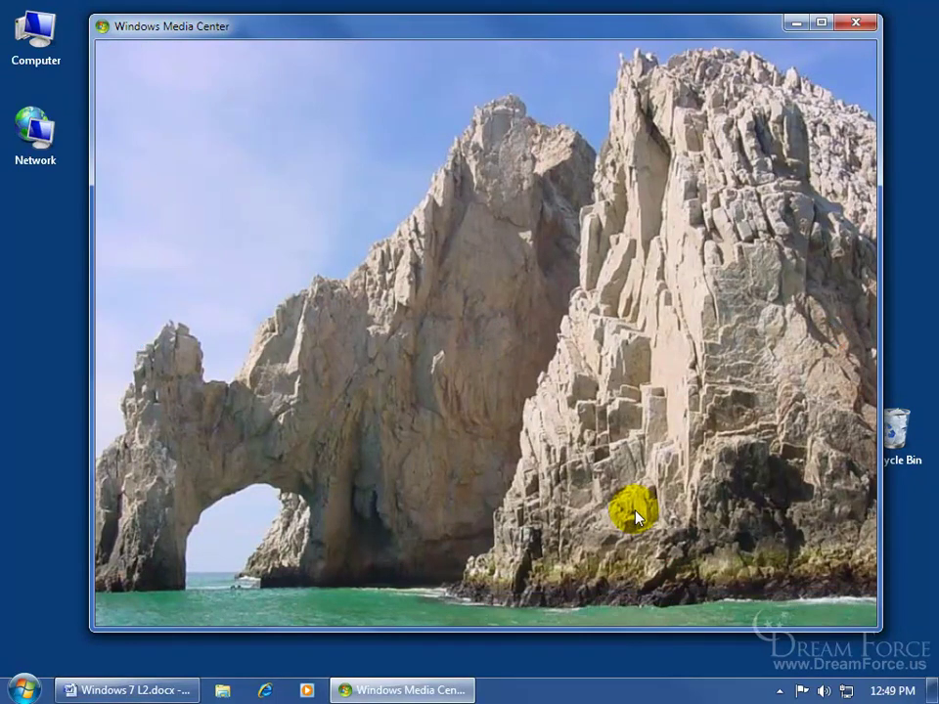
pyautogui.click(635, 516)
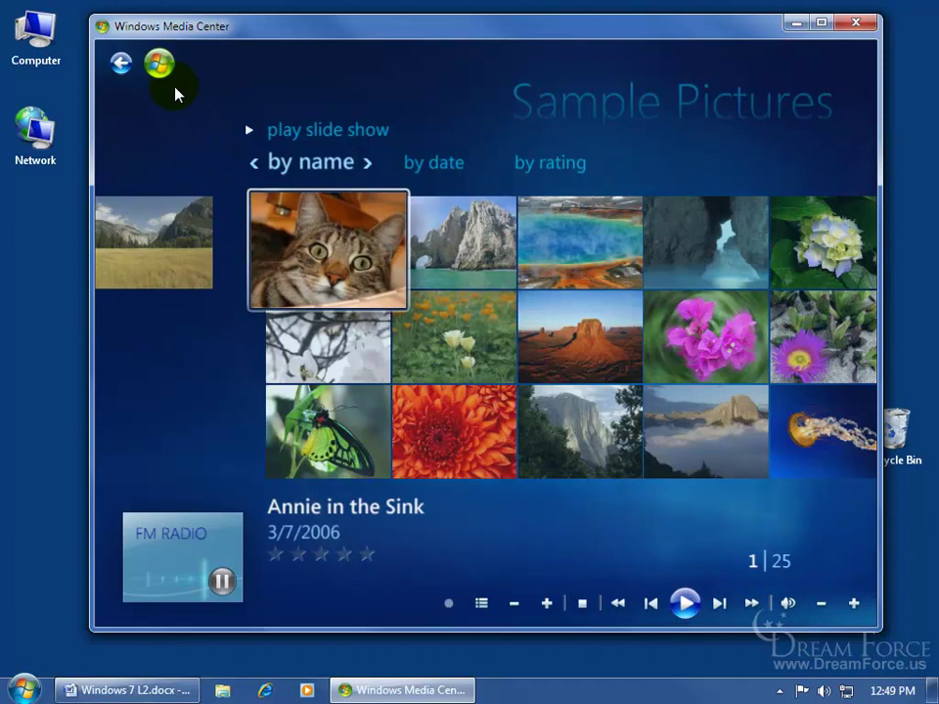
# - Return to the picture library and begin adding picture folders located on this computer to the library
pyautogui.click(120, 63)
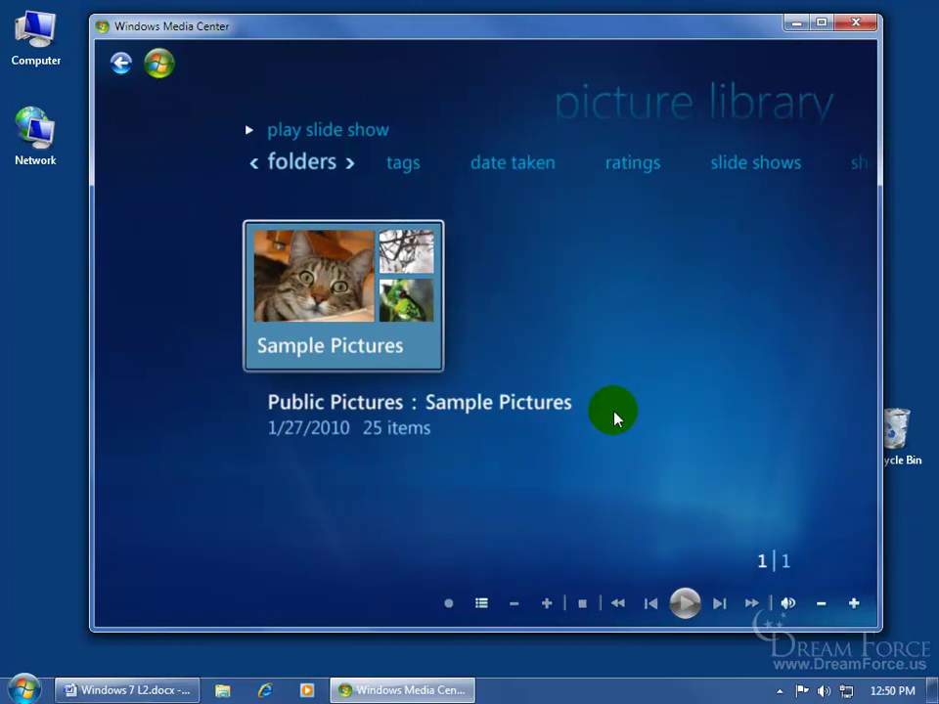
pyautogui.rightClick(555, 297)
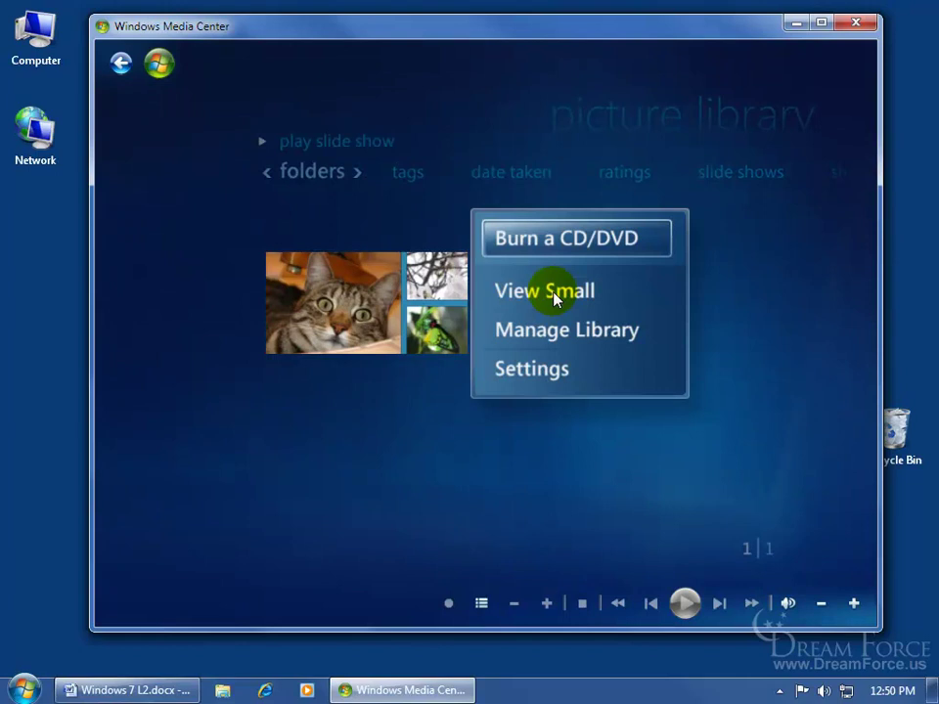
pyautogui.click(562, 329)
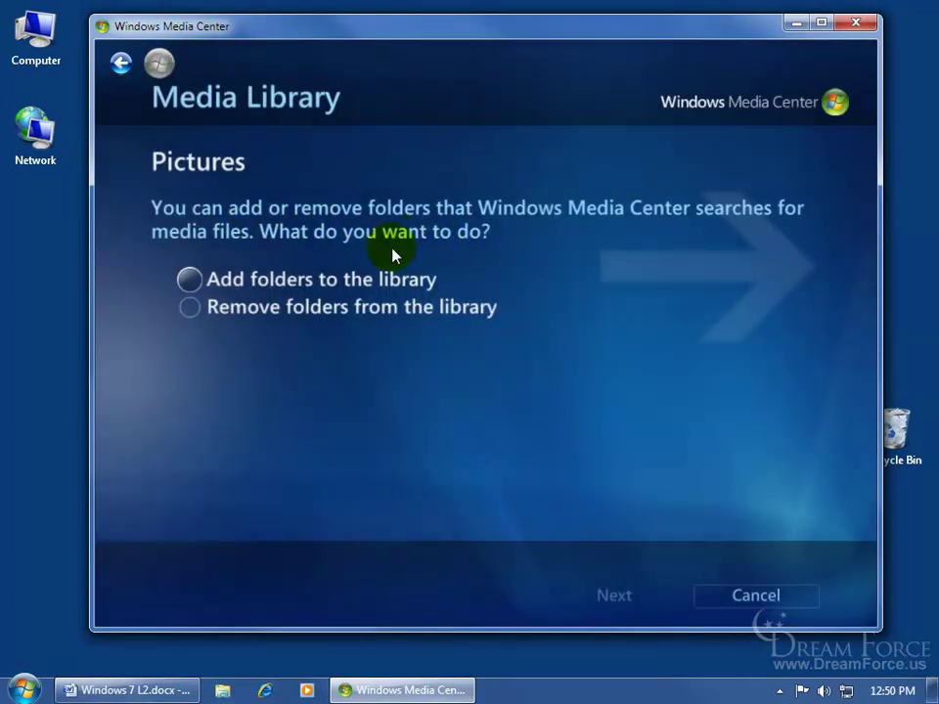
pyautogui.click(199, 279)
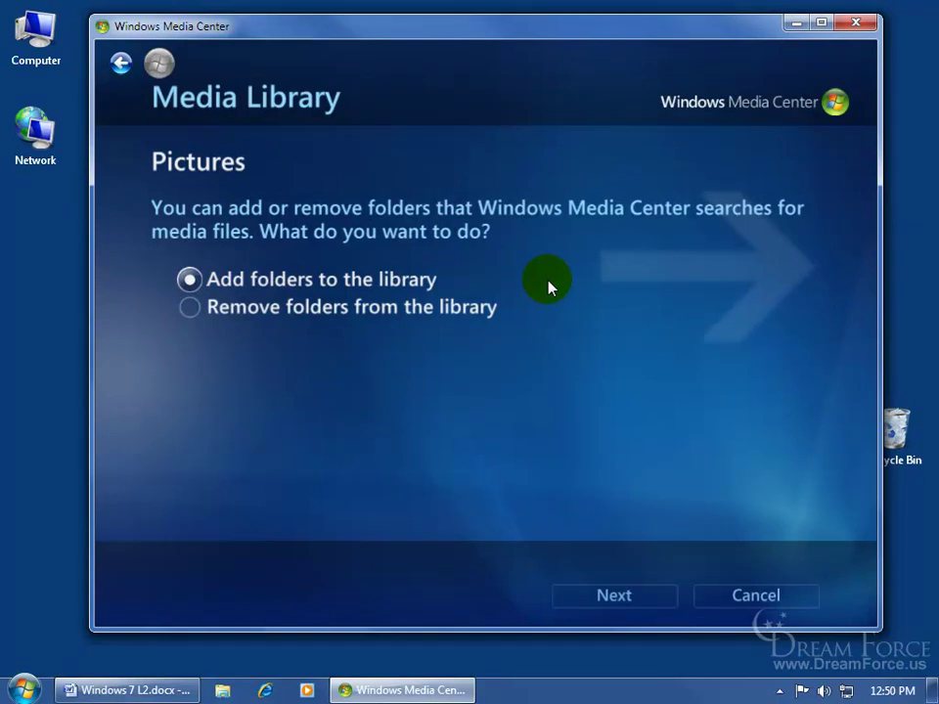
pyautogui.click(618, 594)
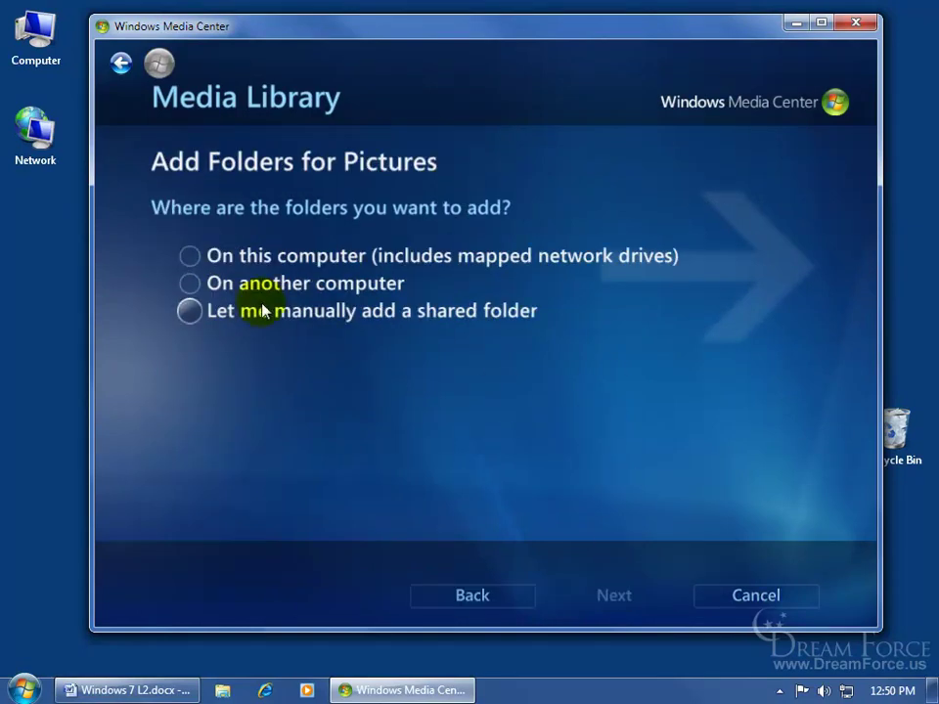
pyautogui.click(190, 256)
pyautogui.click(602, 601)
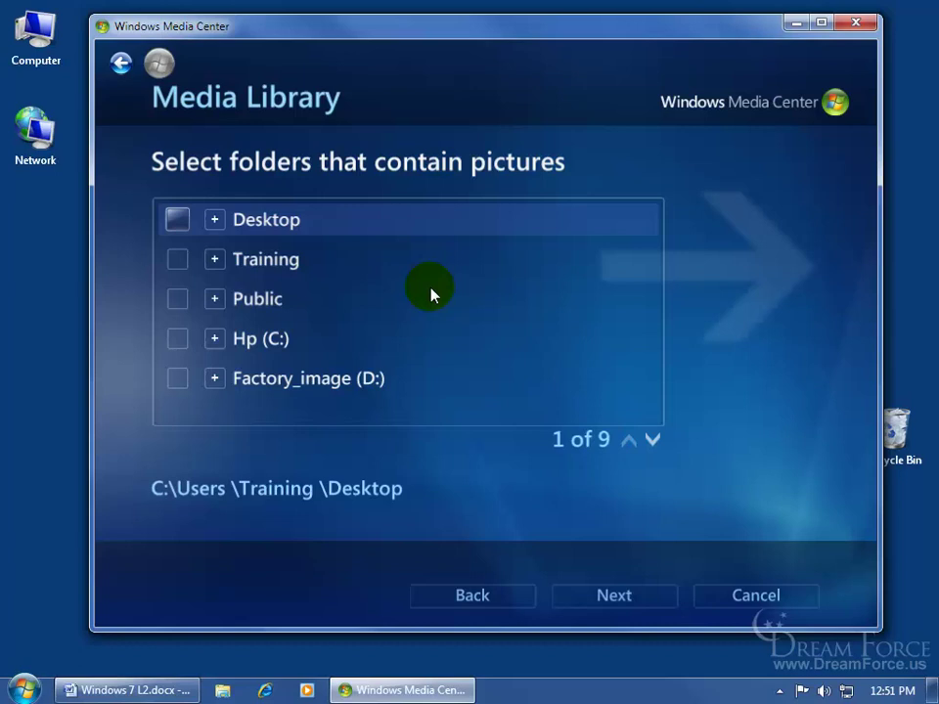
# - Select the Exercises folder inside Desktop and finish the library changes using these locations
pyautogui.click(215, 220)
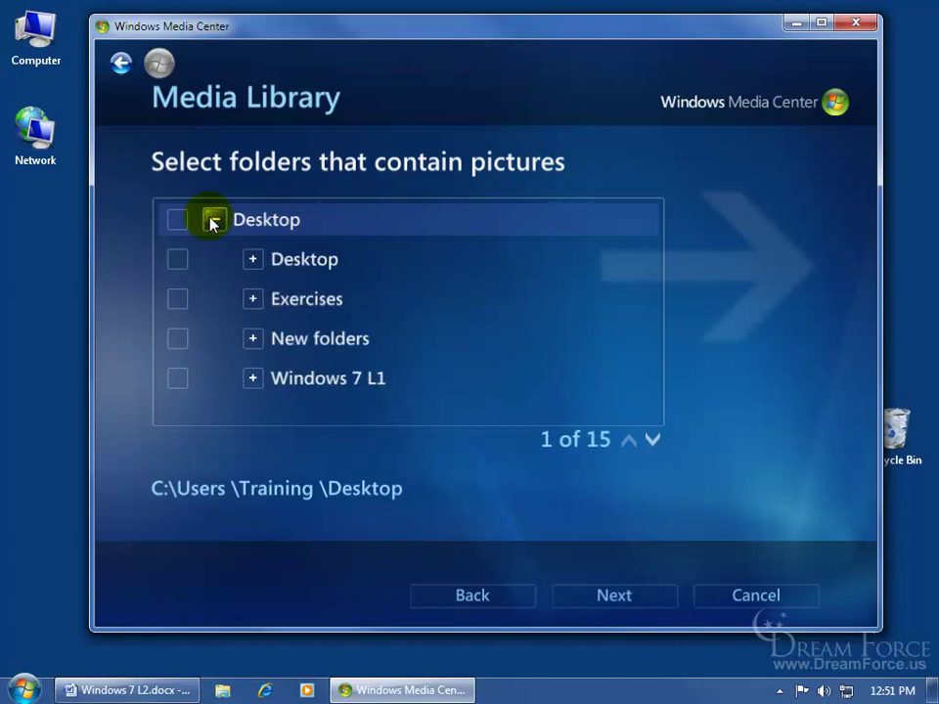
pyautogui.click(279, 301)
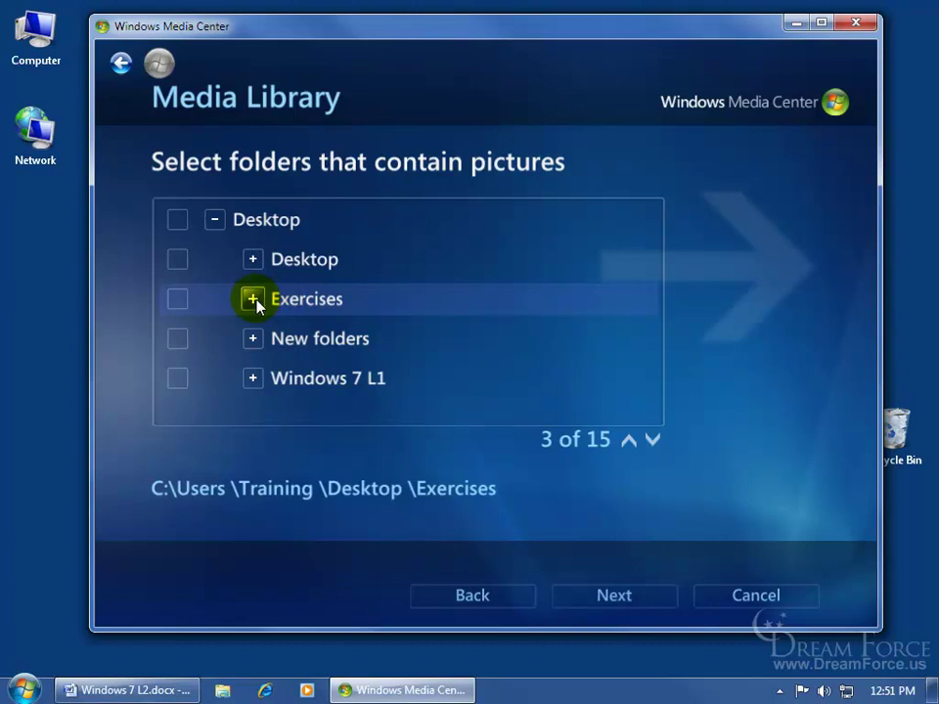
pyautogui.click(178, 298)
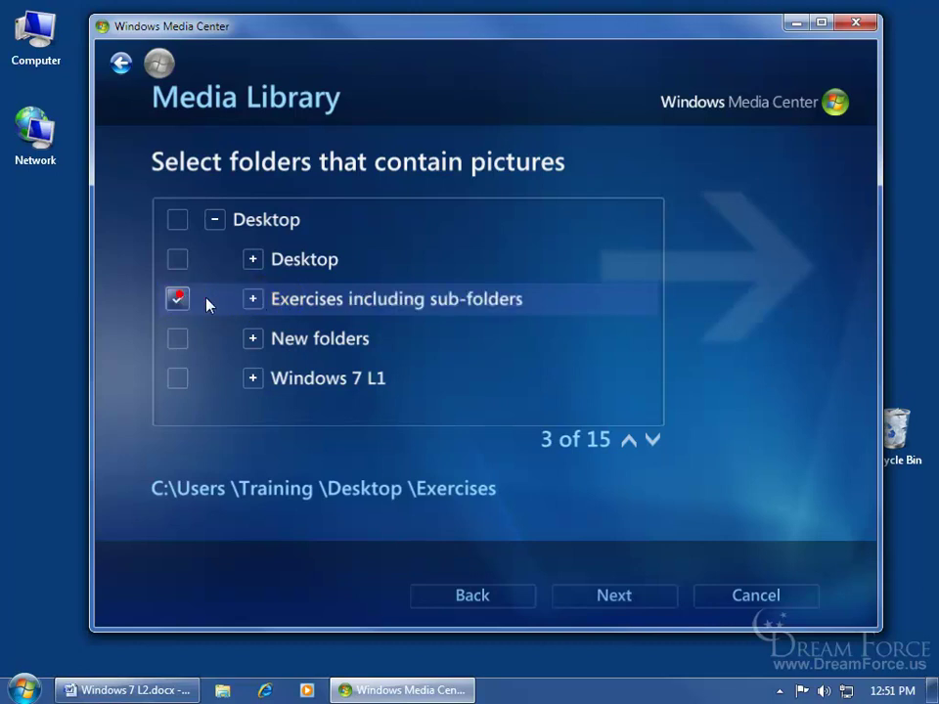
pyautogui.click(626, 596)
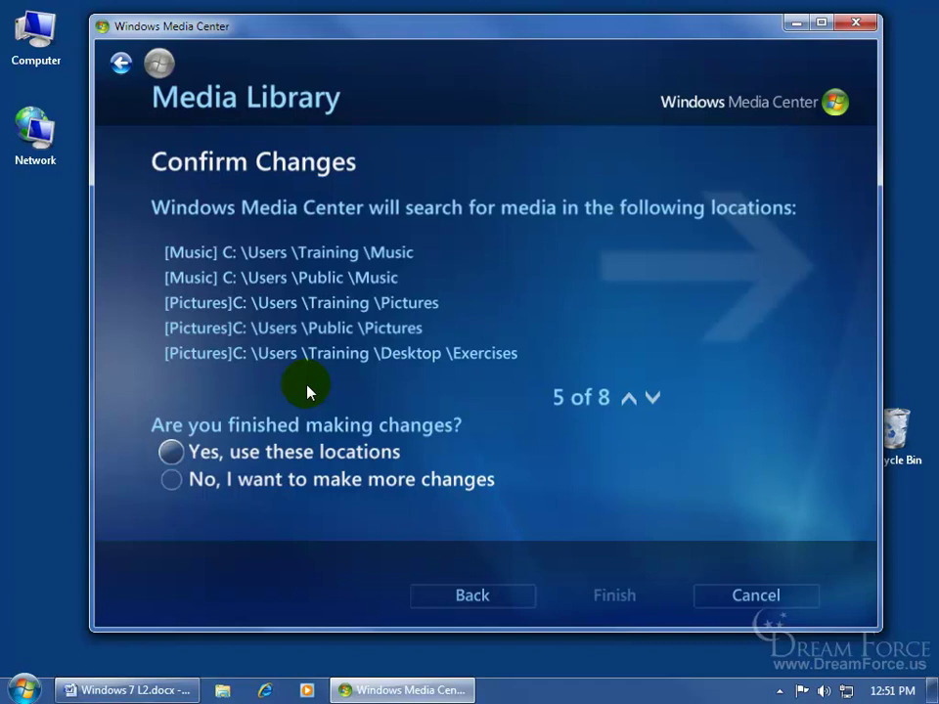
pyautogui.click(171, 453)
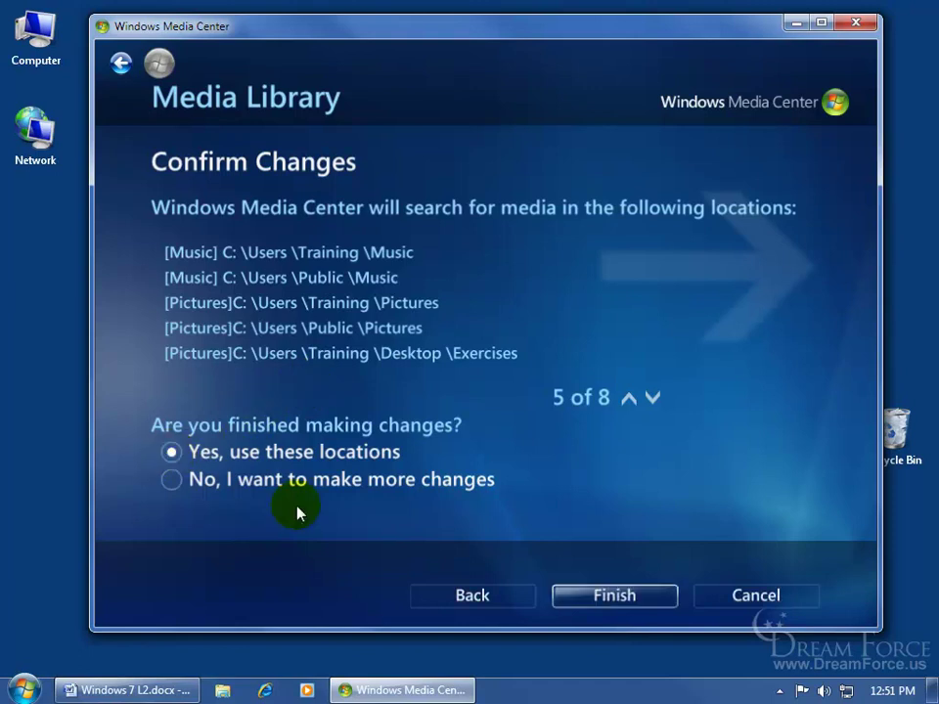
pyautogui.click(590, 593)
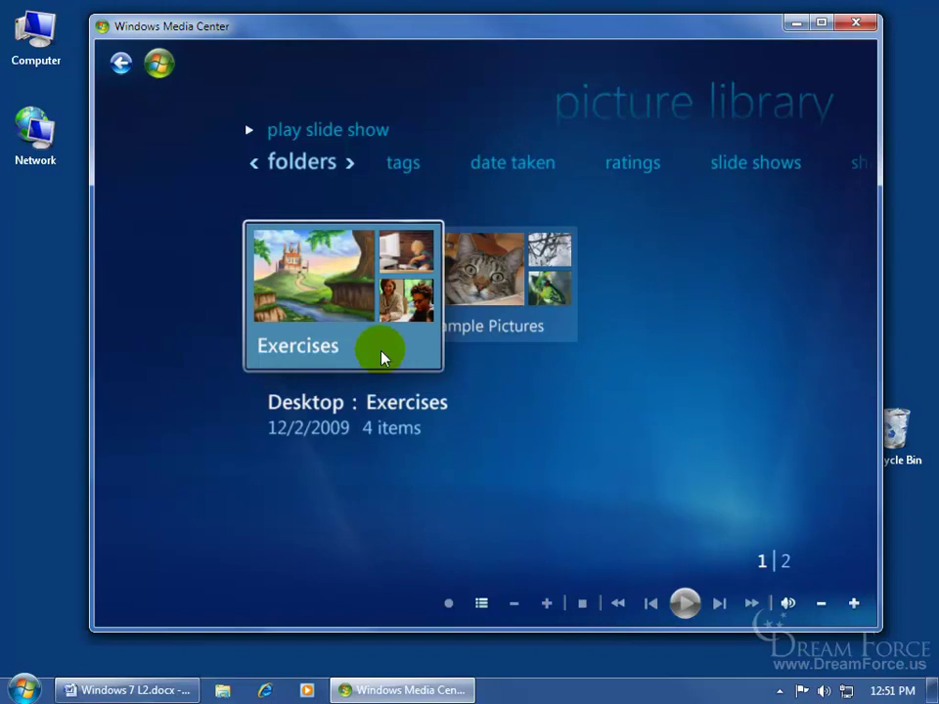
# - Open the Exercises folder, play its slide show, skip forward two pictures and stop it
pyautogui.click(311, 350)
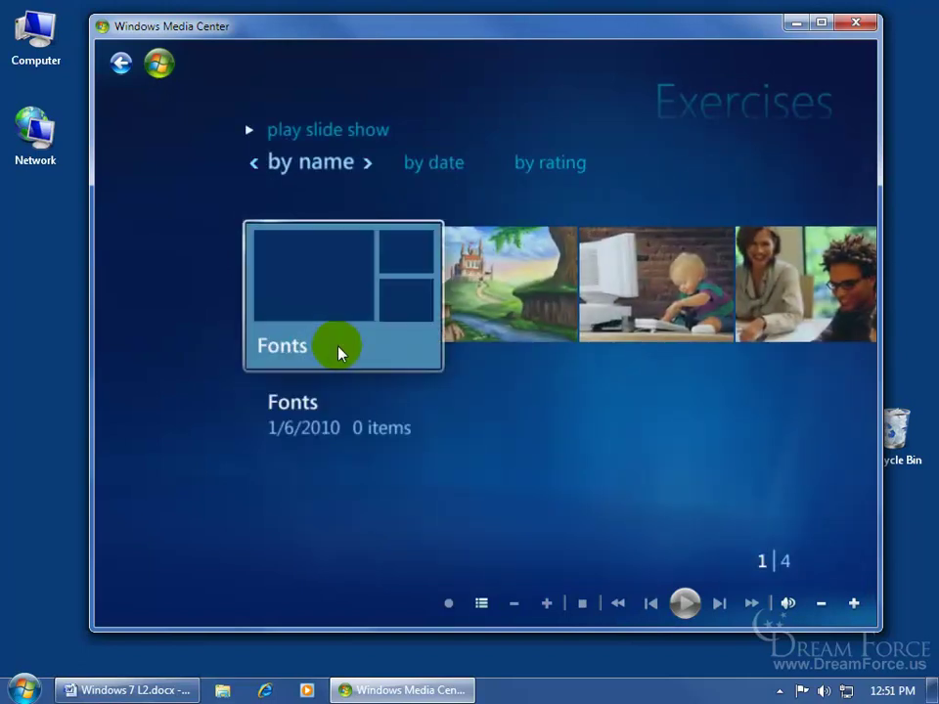
pyautogui.click(357, 135)
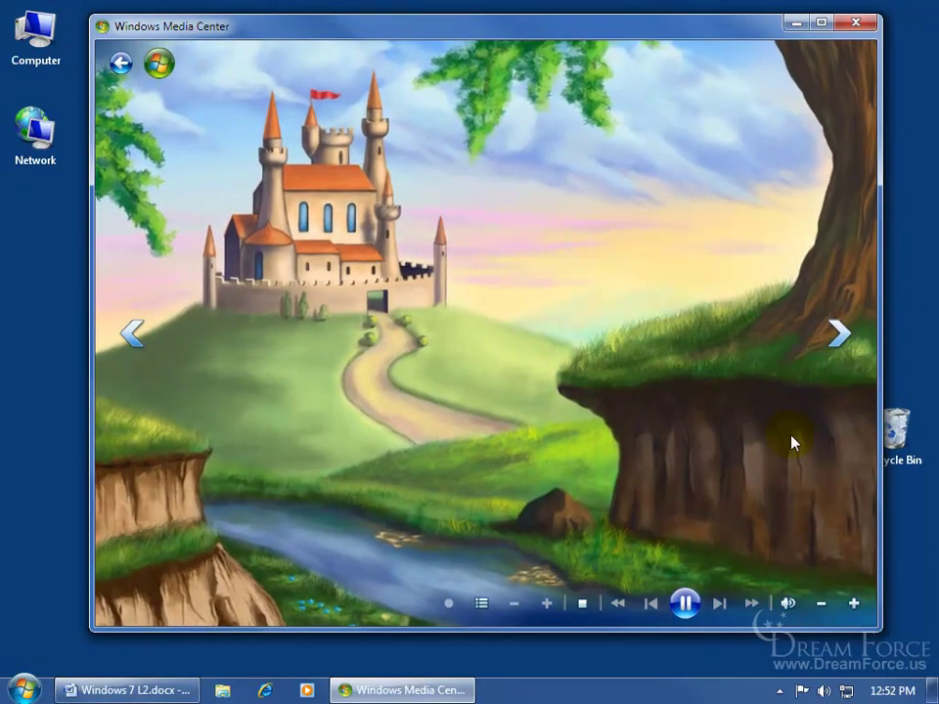
pyautogui.click(839, 334)
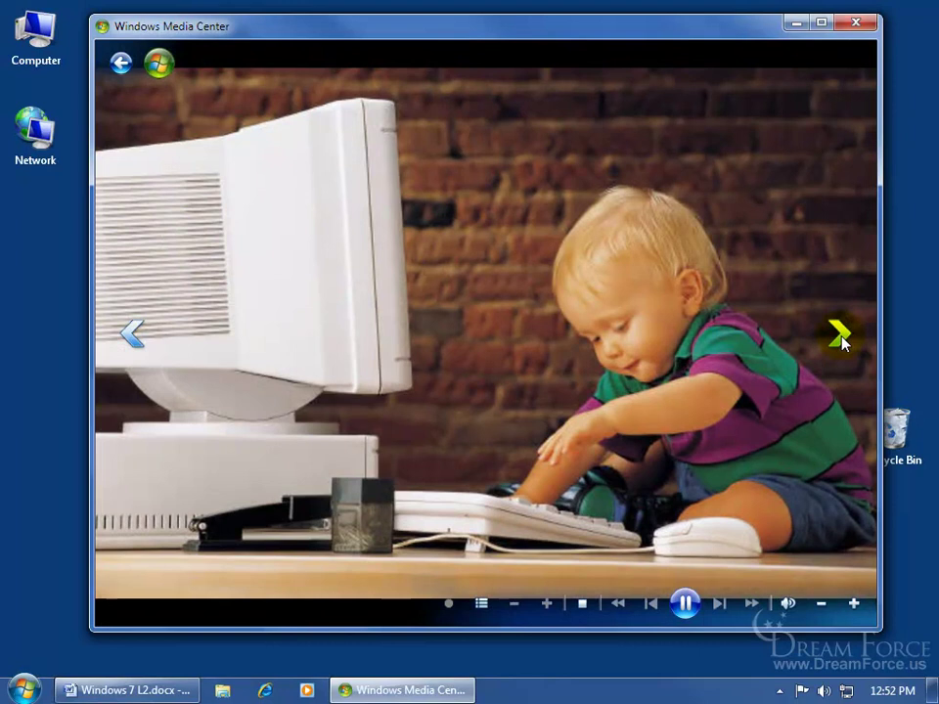
pyautogui.click(839, 335)
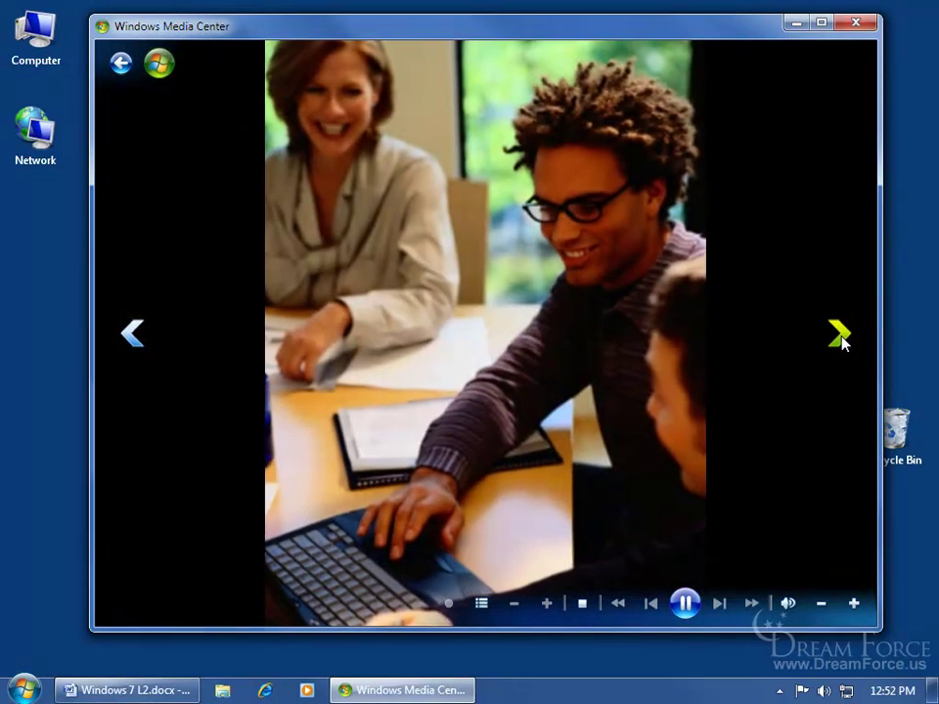
pyautogui.click(583, 603)
pyautogui.rightClick(537, 470)
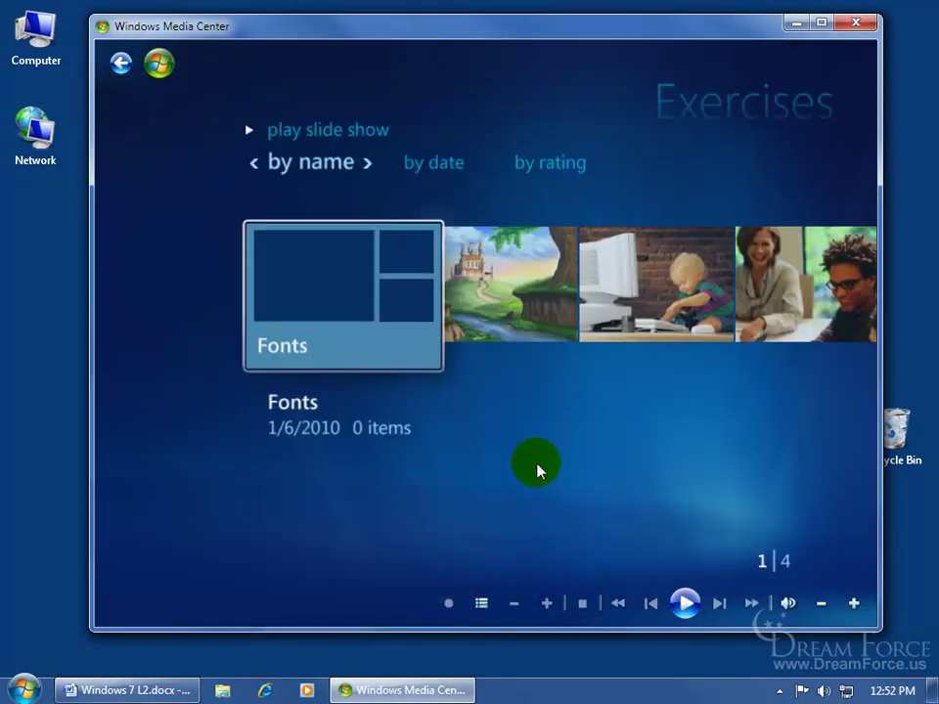
pyautogui.click(365, 355)
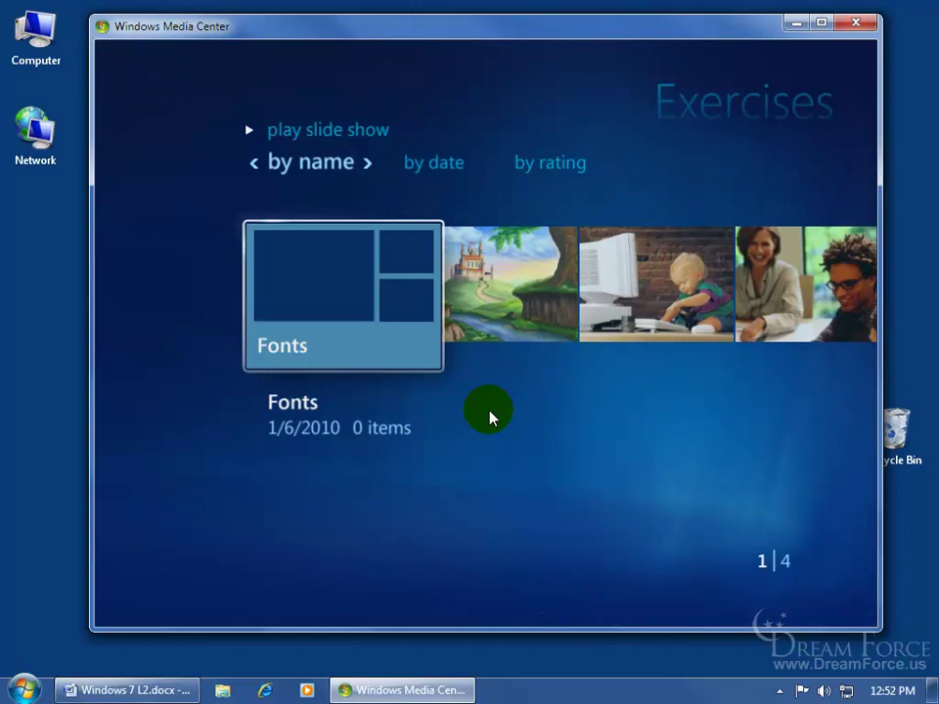
# - Examine the options available for the pictures in the Exercises folder and dismiss them without choosing one
pyautogui.moveTo(496, 414)
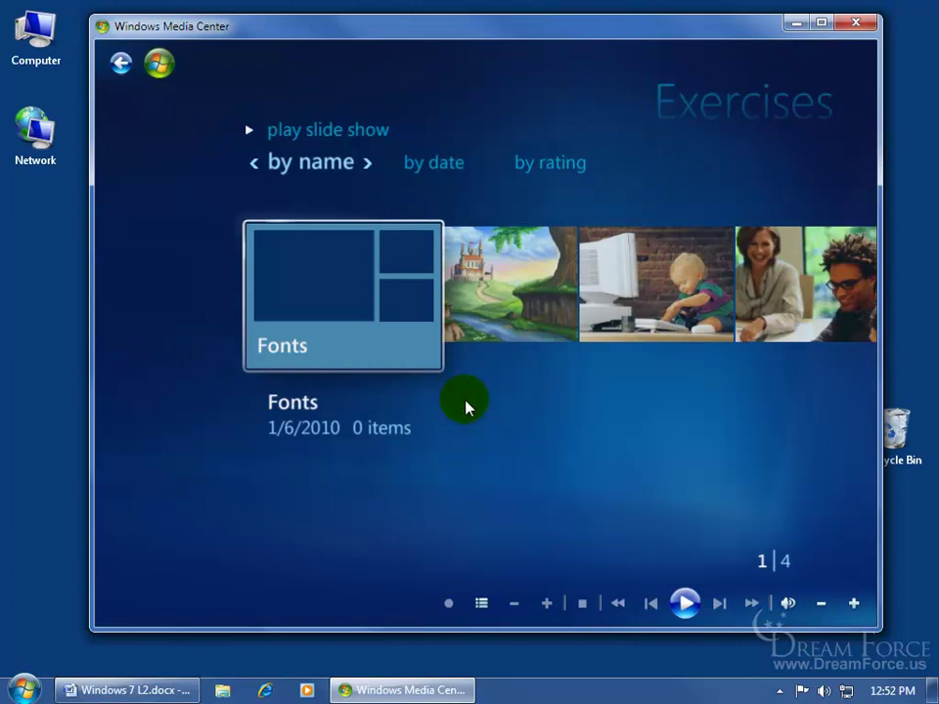
pyautogui.rightClick(495, 399)
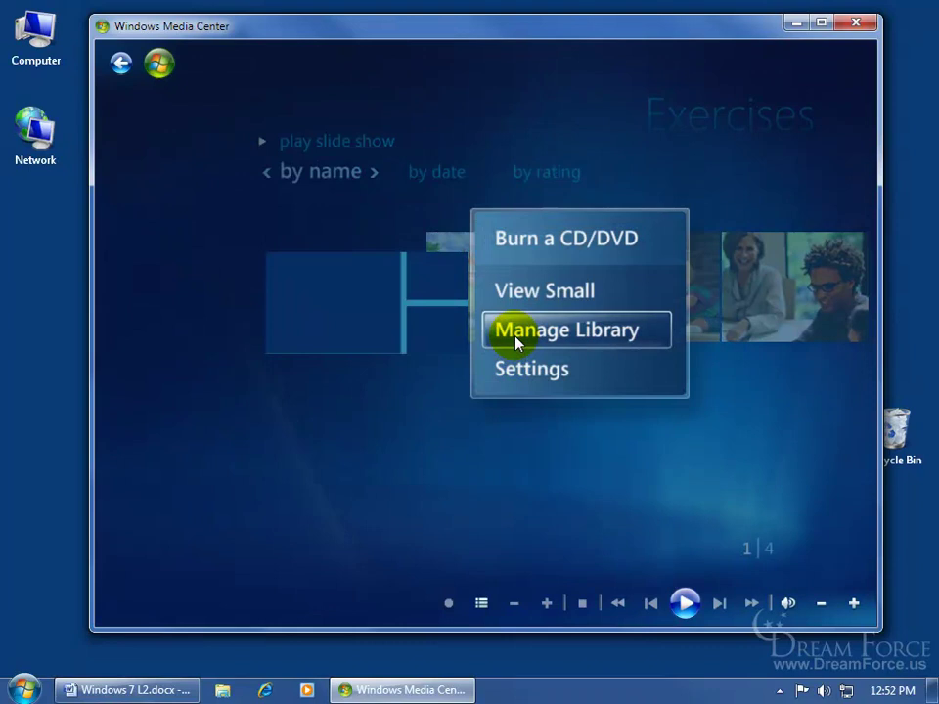
pyautogui.click(497, 452)
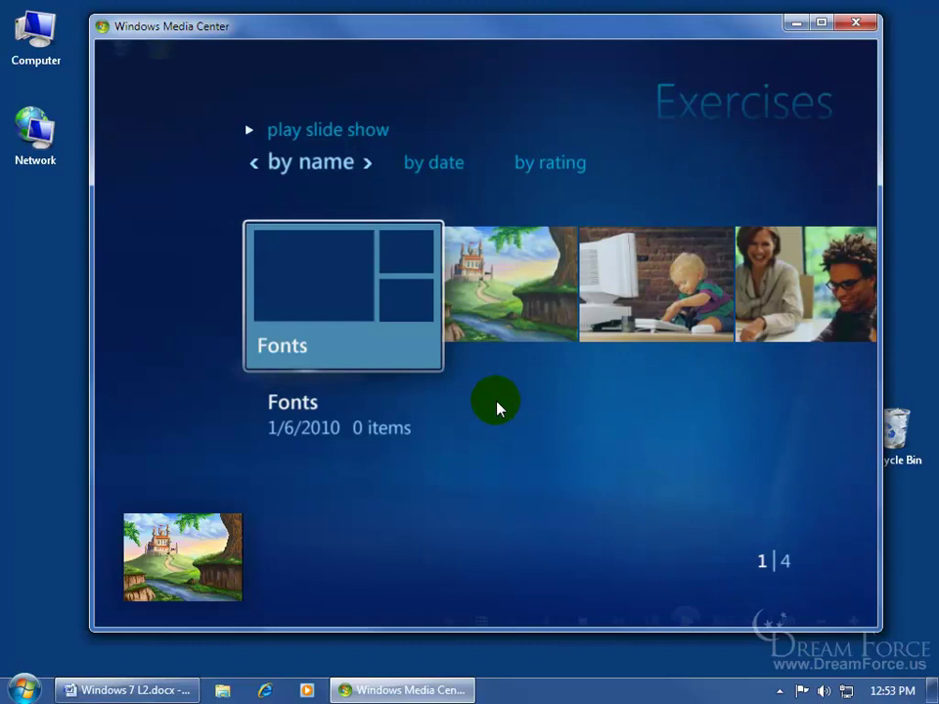
# - Play the Exercises slide show, try to burn it to a CD/DVD from the castle picture, cancel and return to the folder
pyautogui.click(326, 128)
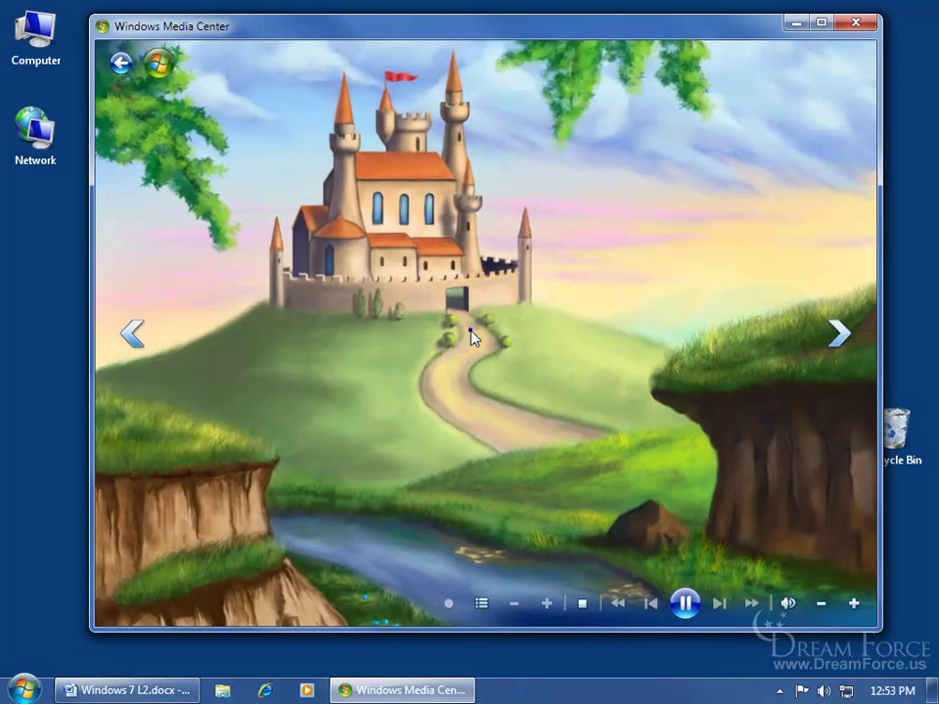
pyautogui.rightClick(471, 332)
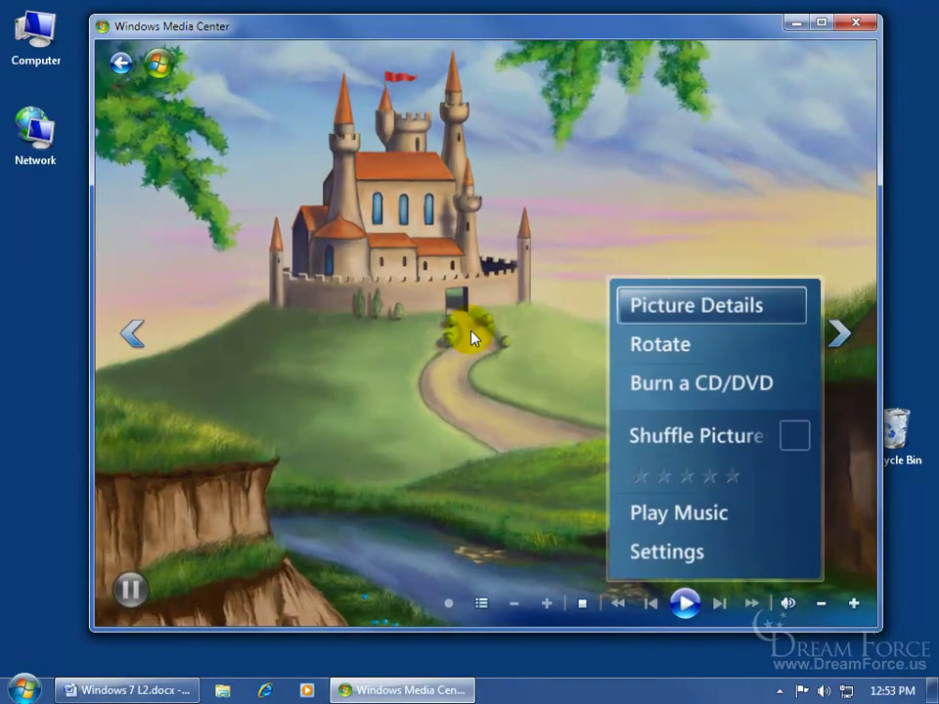
pyautogui.click(671, 388)
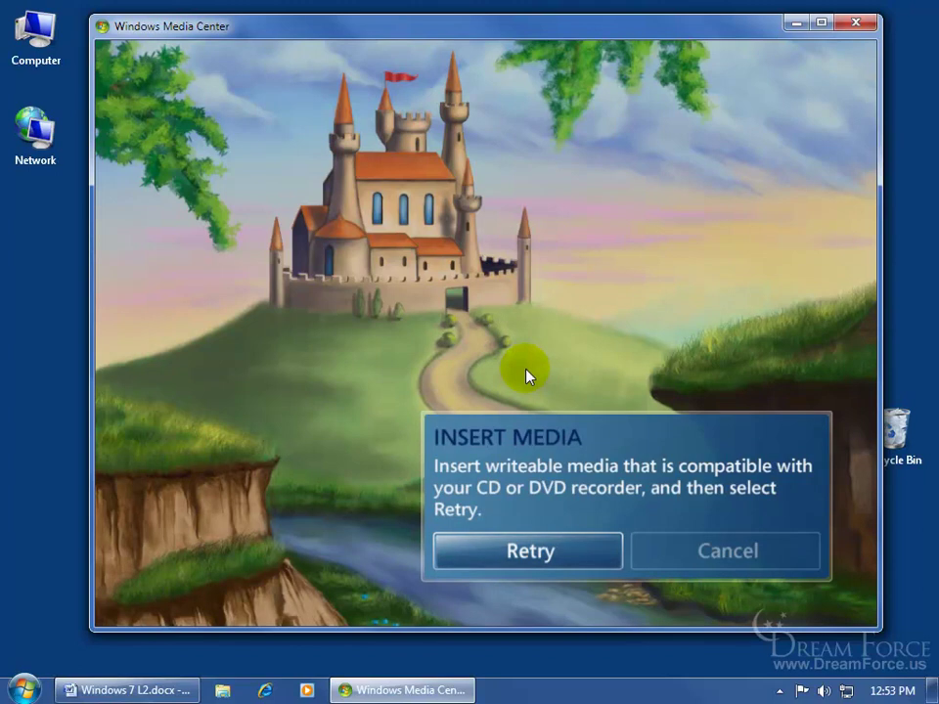
pyautogui.moveTo(429, 304)
pyautogui.moveTo(362, 567)
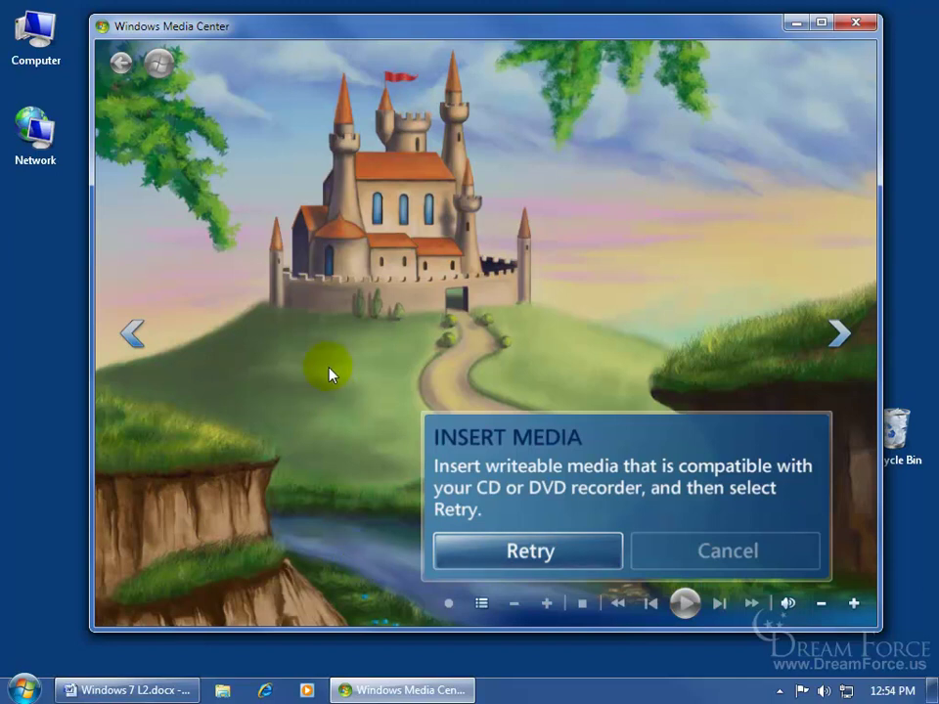
pyautogui.click(700, 550)
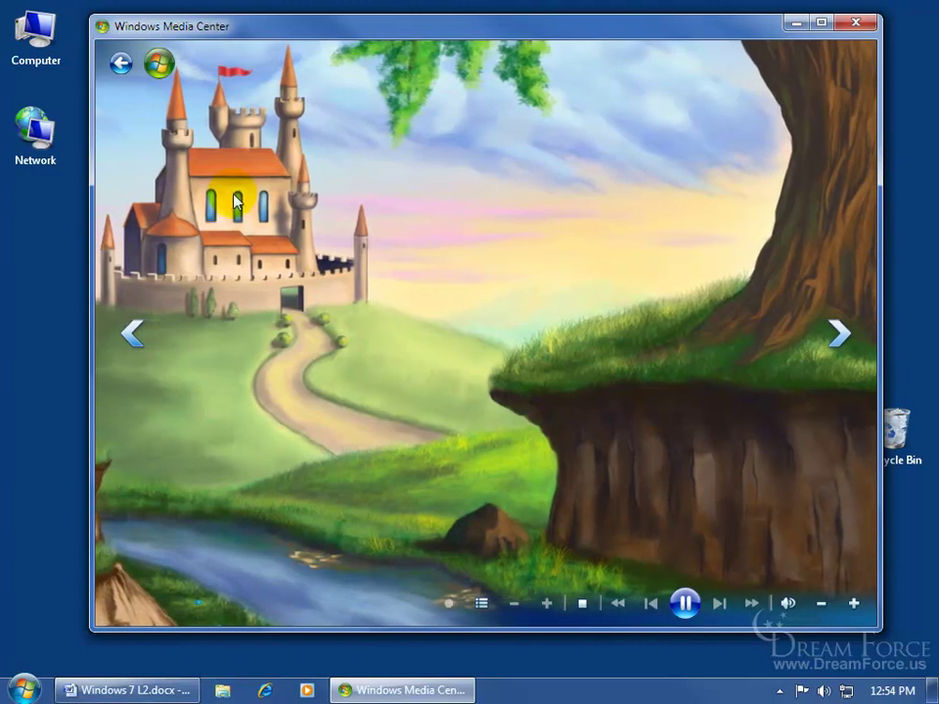
pyautogui.click(120, 64)
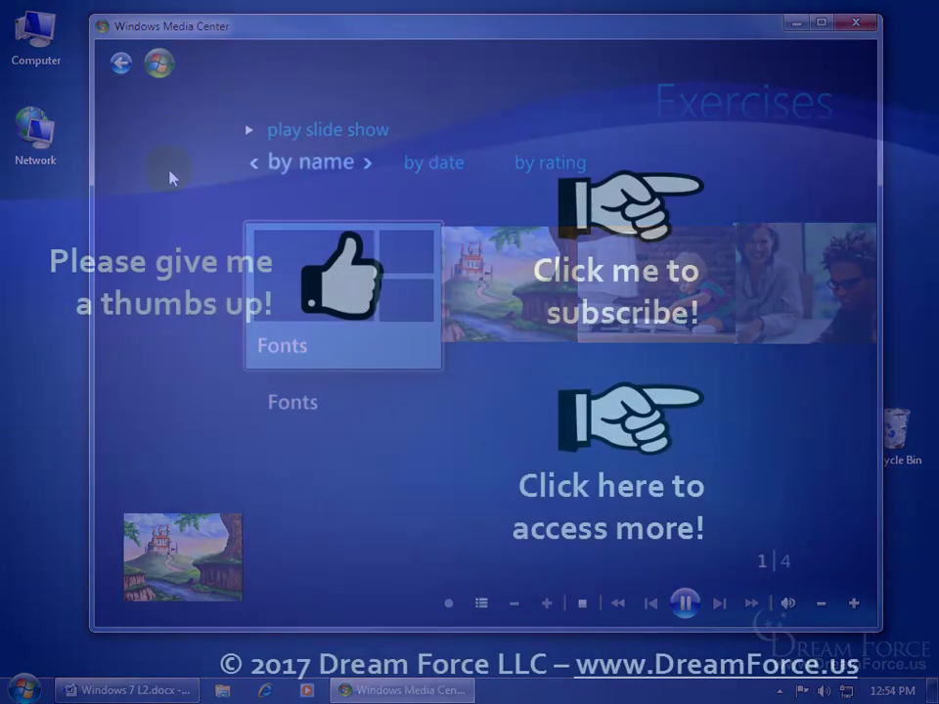